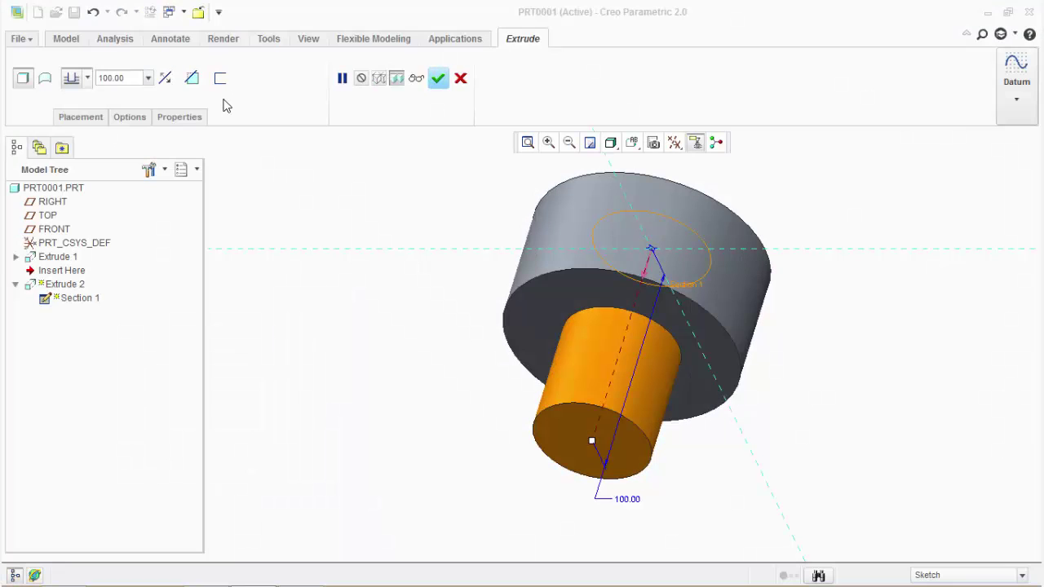
Step: Toggle Remove Material on the extrude off and back on to demonstrate a cut
left_click(193, 78)
left_click(198, 85)
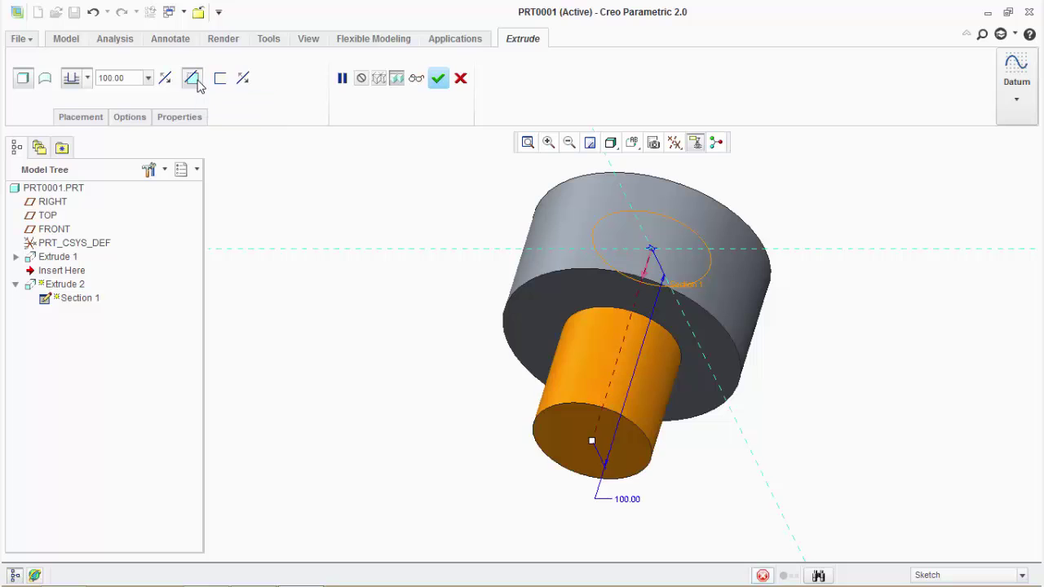
left_click(198, 85)
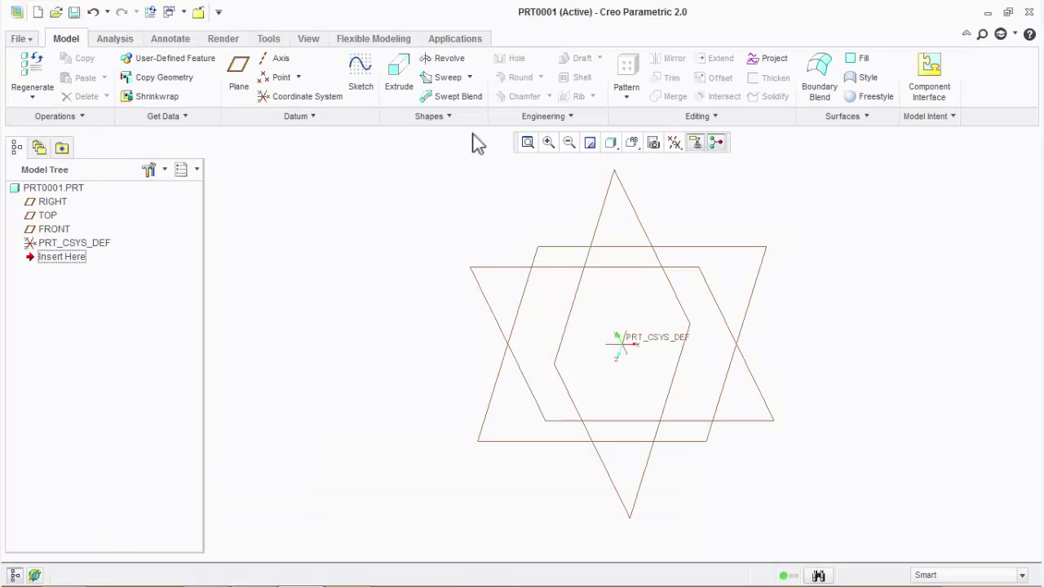
Step: Start Extrude 1 and sketch on the FRONT plane, referenced to RIGHT
left_click(406, 80)
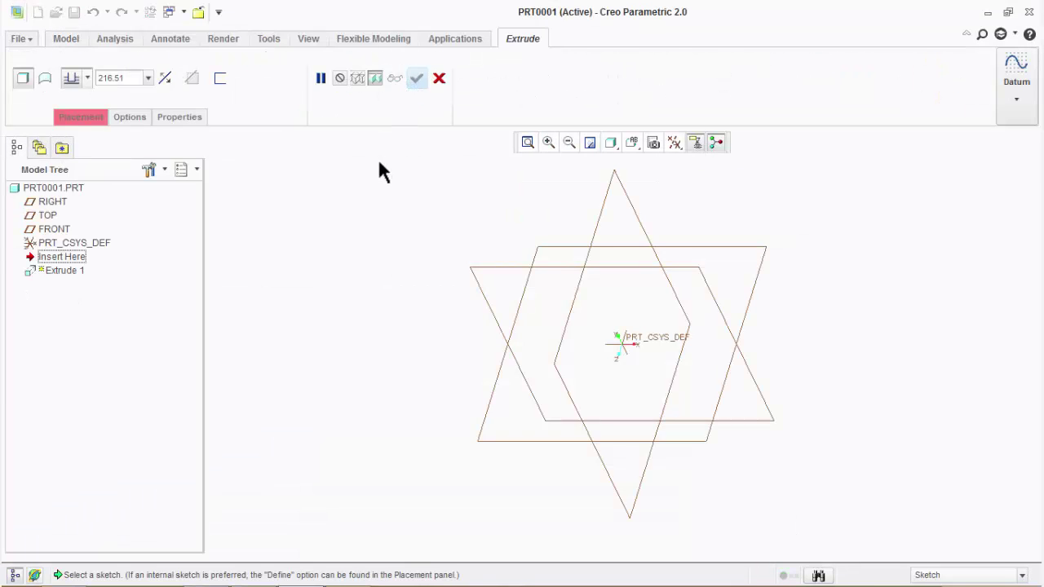
left_click(94, 123)
left_click(195, 167)
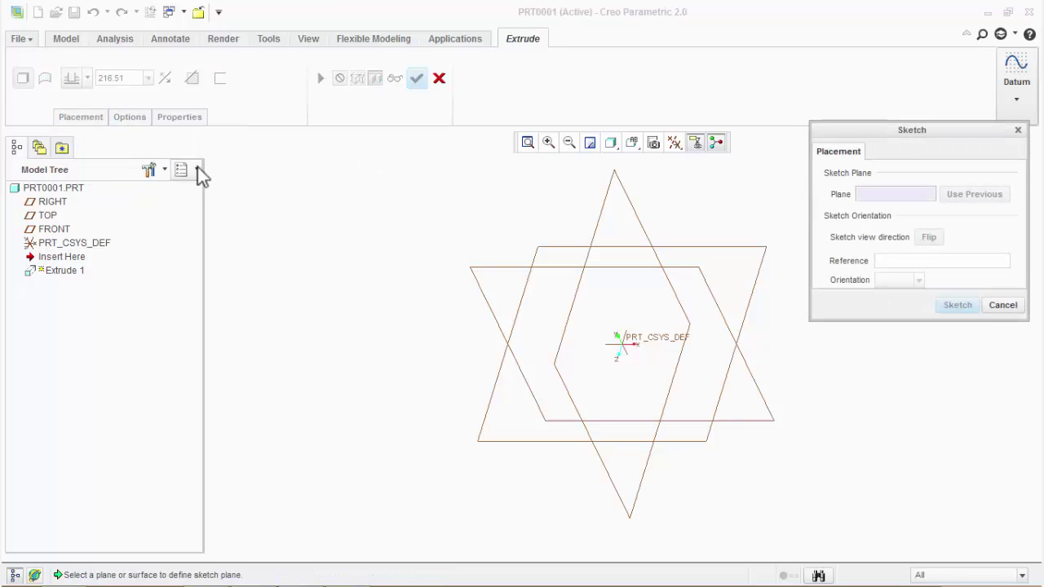
left_click(610, 268)
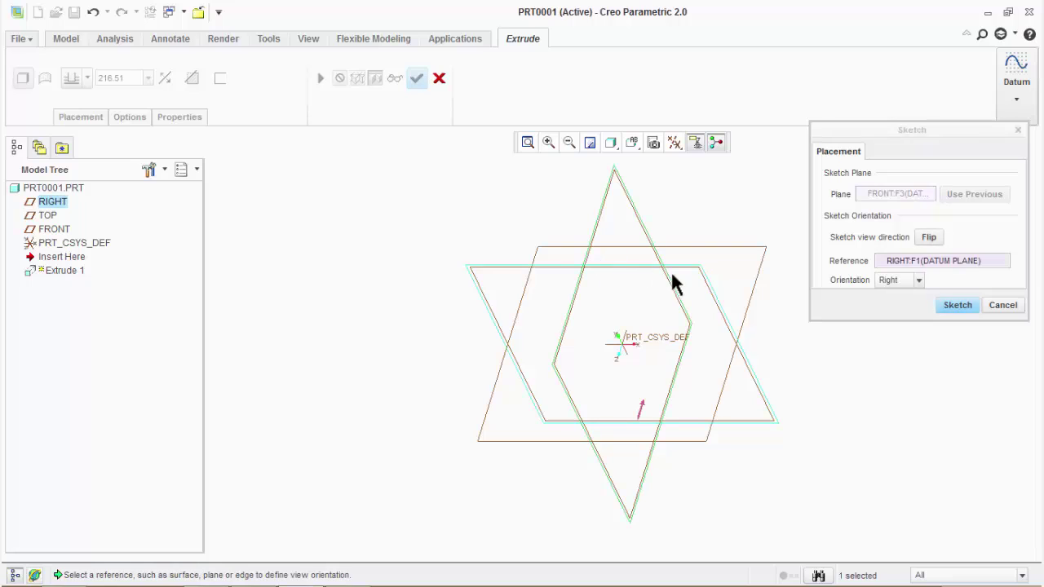
left_click(949, 305)
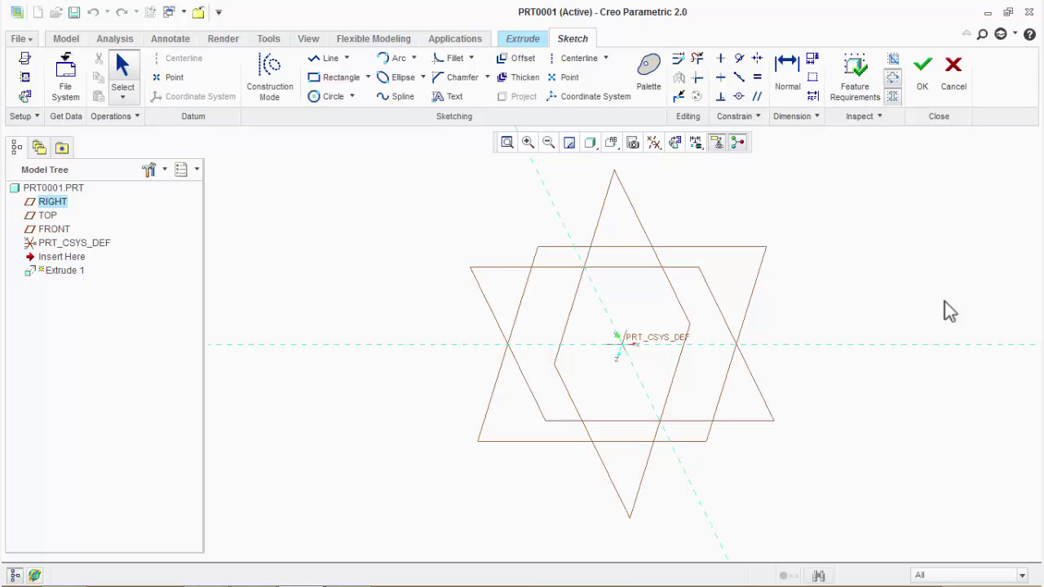
Step: In Sketch View, draw a circle centred on the sketch origin
left_click(24, 96)
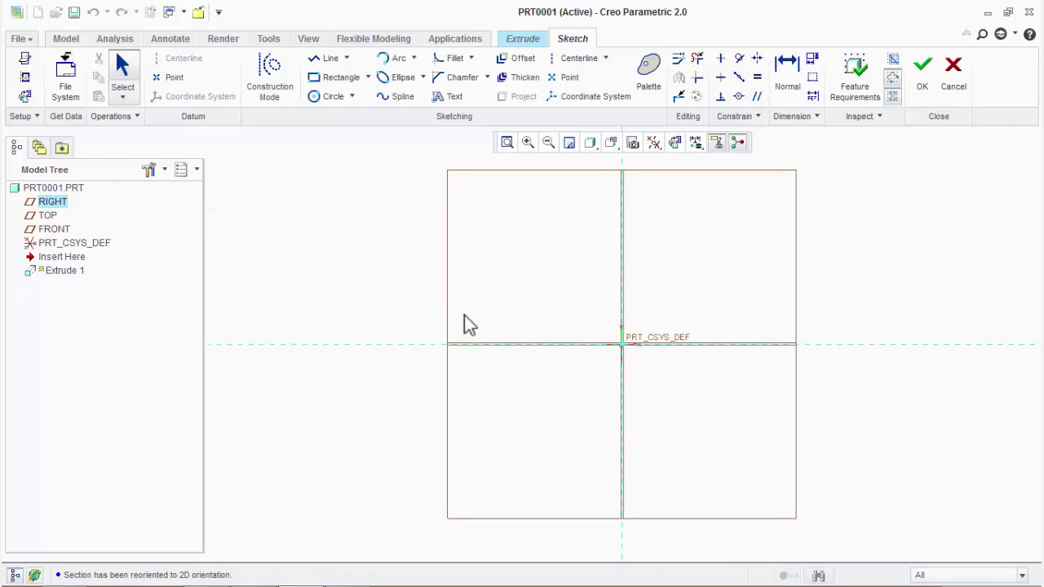
left_click(324, 101)
left_click(624, 345)
left_click(534, 249)
middle_click(498, 226)
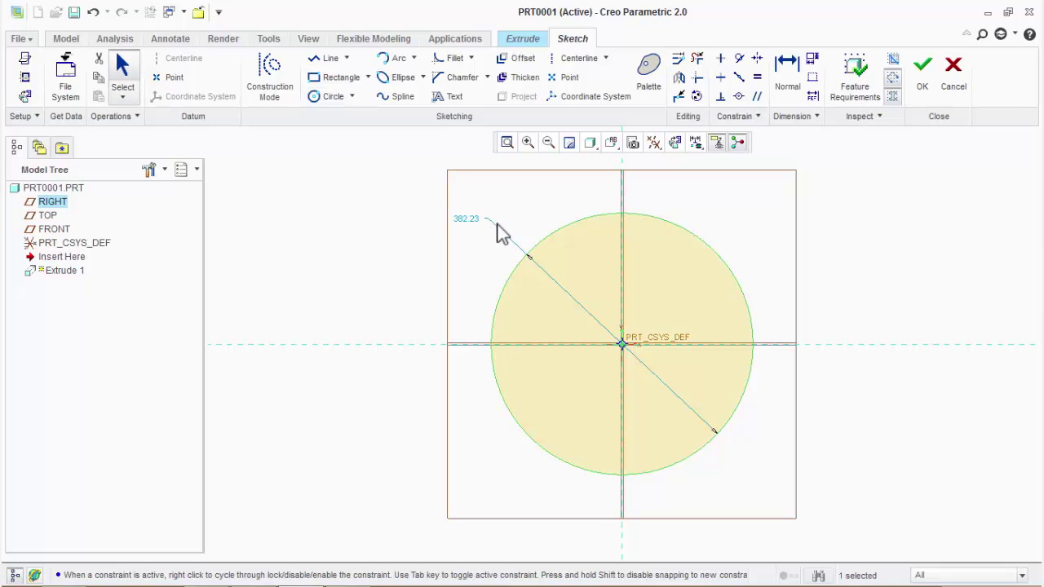
Step: Set the circle's diameter to 100 and finish the sketch
double_click(466, 218)
type("100")
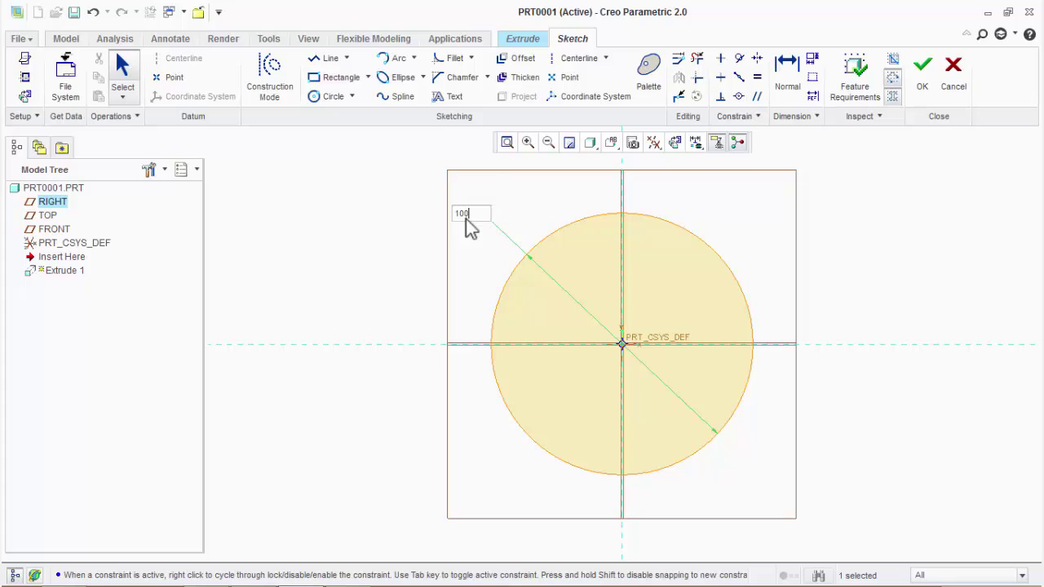
key("Return")
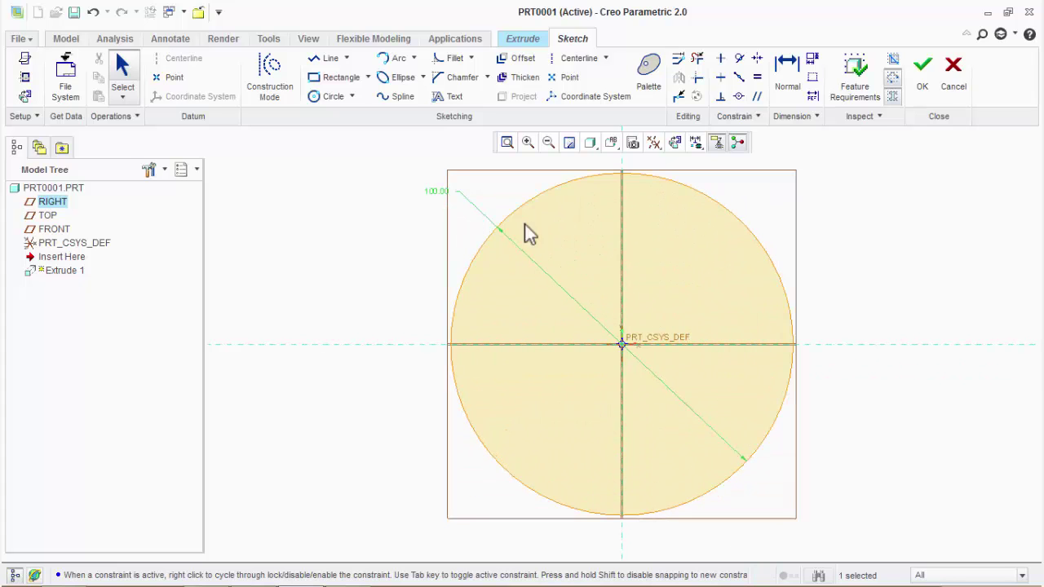
left_click(926, 103)
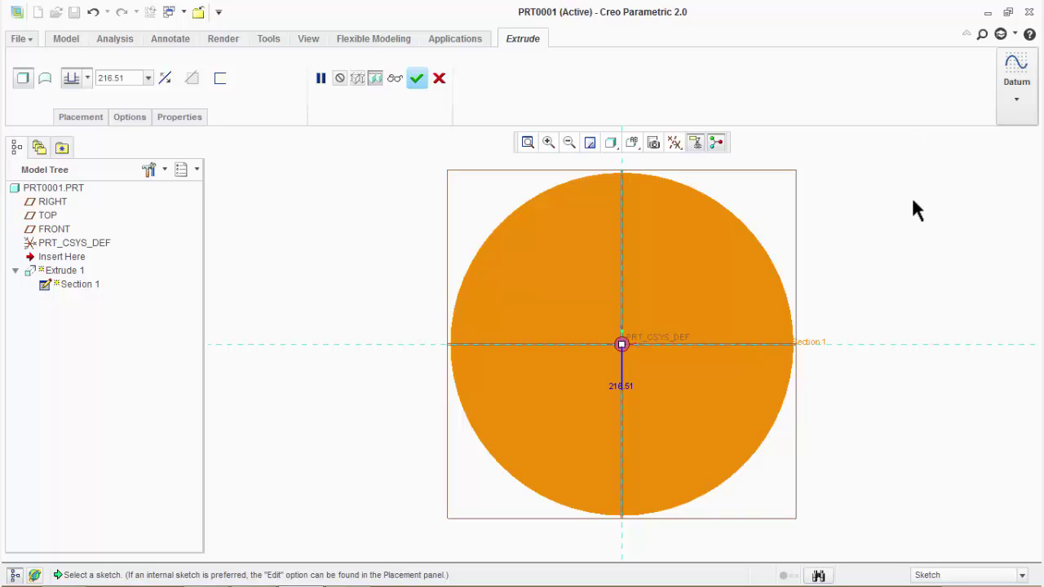
Step: Rotate and refit the preview, toggle the surface option, and set Extrude 1 depth to 100
middle_click_drag(911, 205, 890, 213)
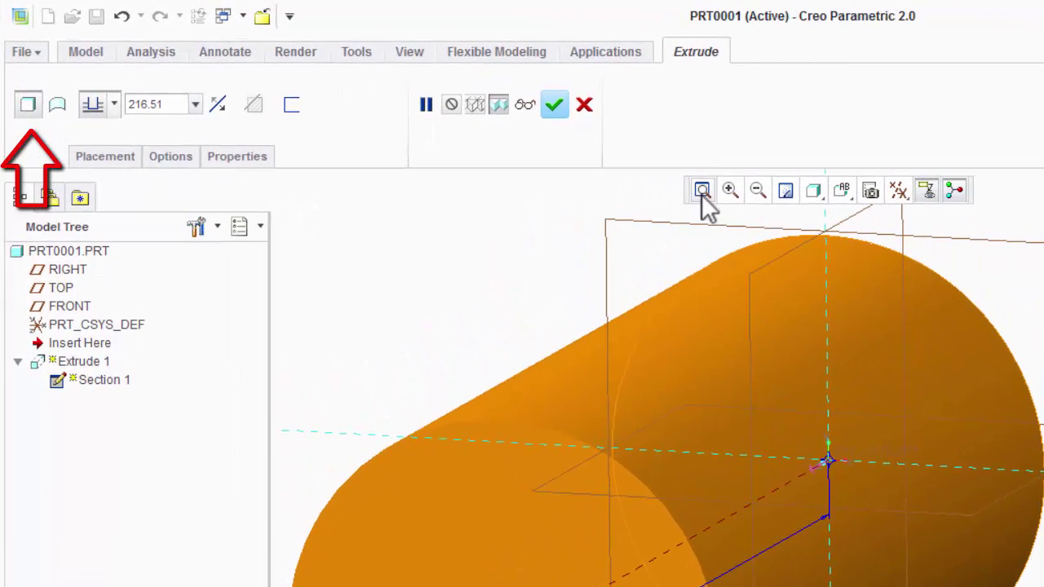
left_click(703, 191)
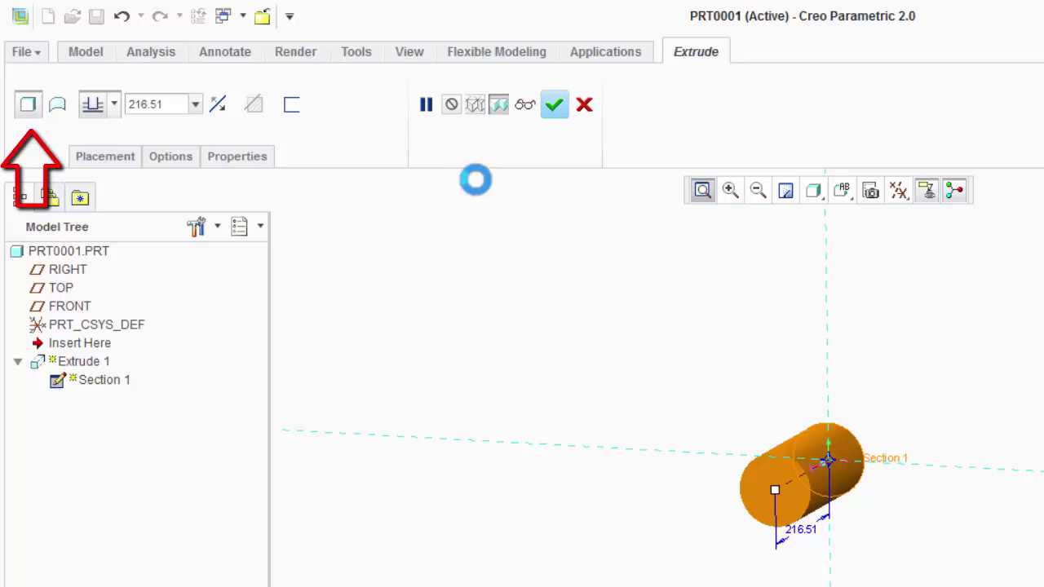
left_click(53, 111)
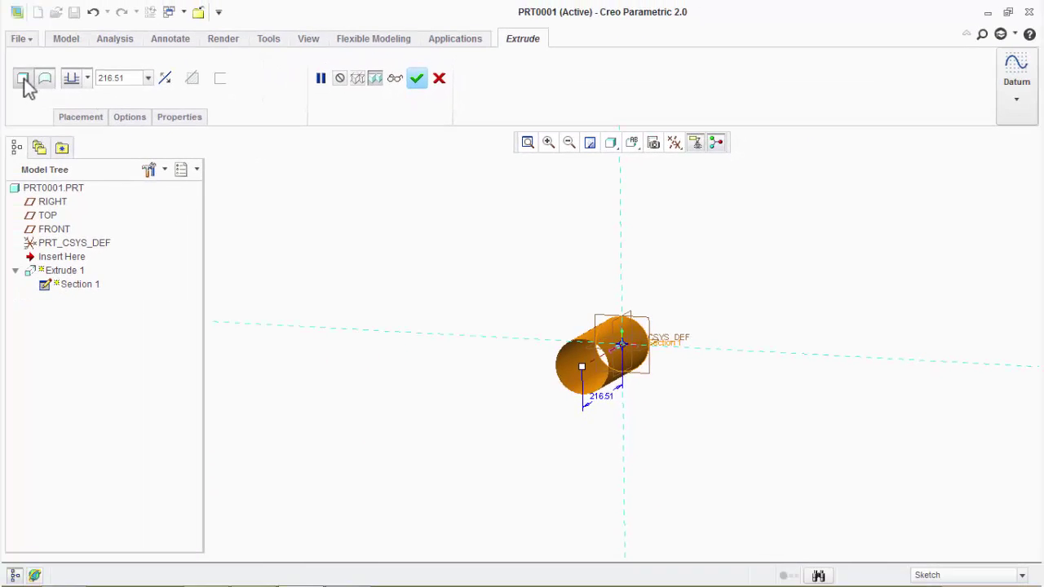
double_click(129, 81)
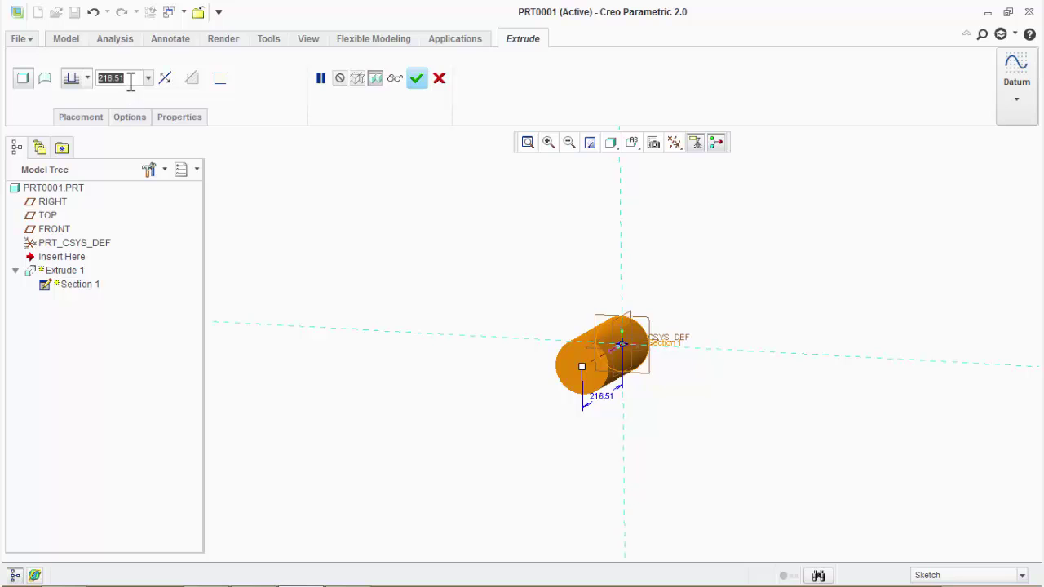
type("100")
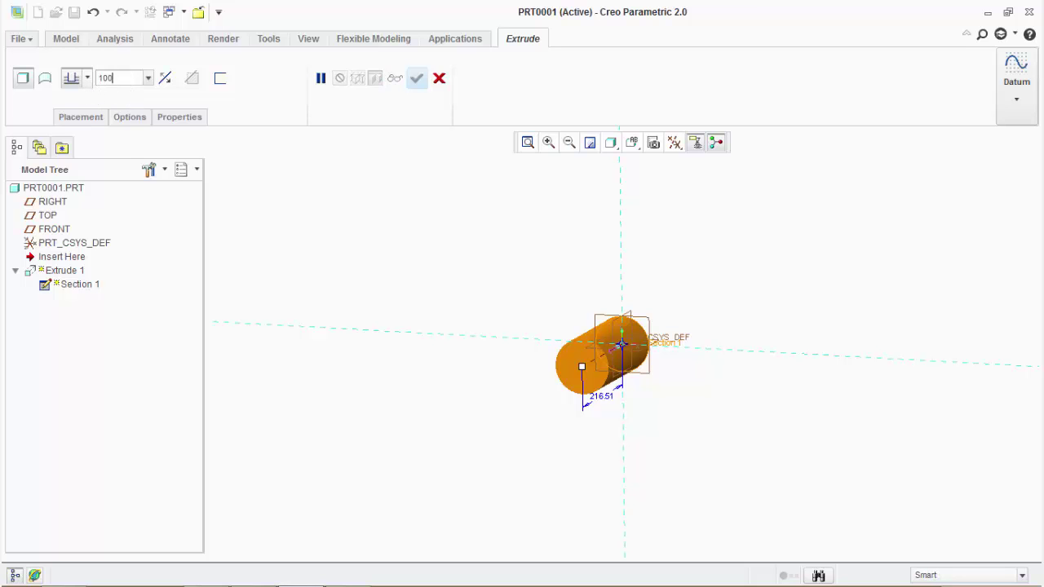
key("Return")
Step: Finish Extrude 1 and start Extrude 2 sketched on the cylinder's end face
left_click(417, 78)
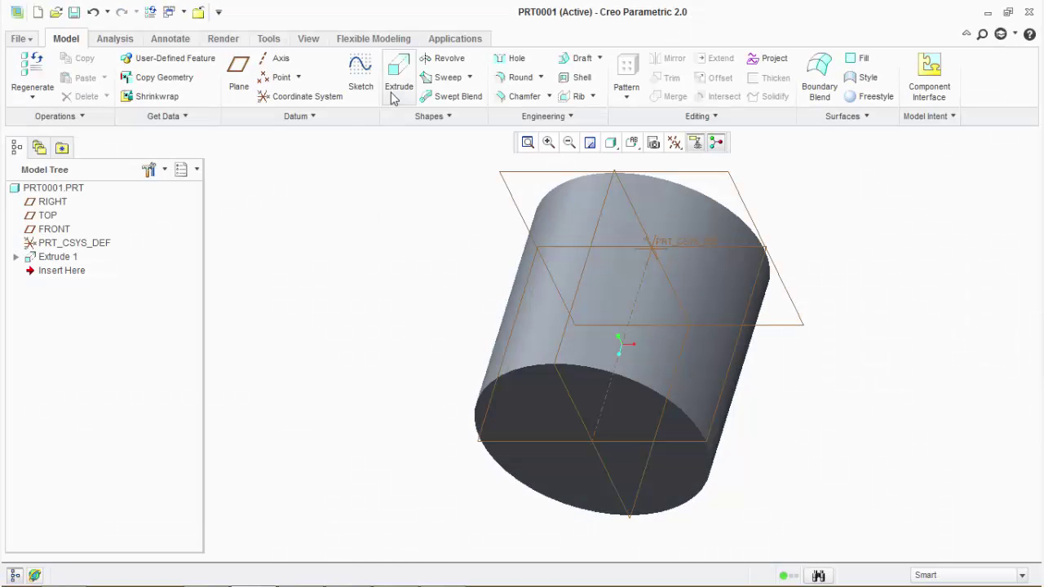
left_click(395, 82)
left_click(531, 396)
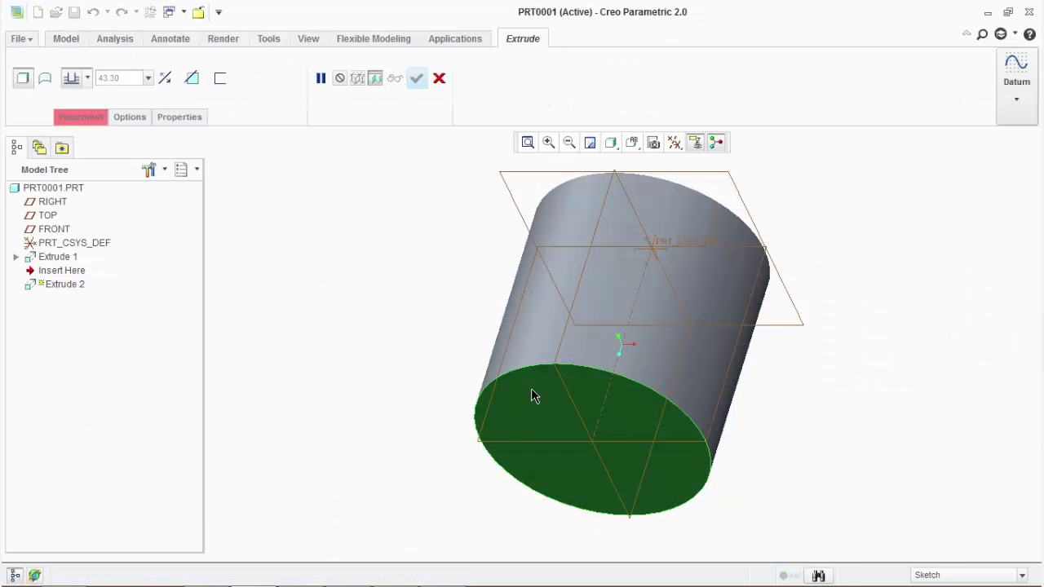
left_click(676, 142)
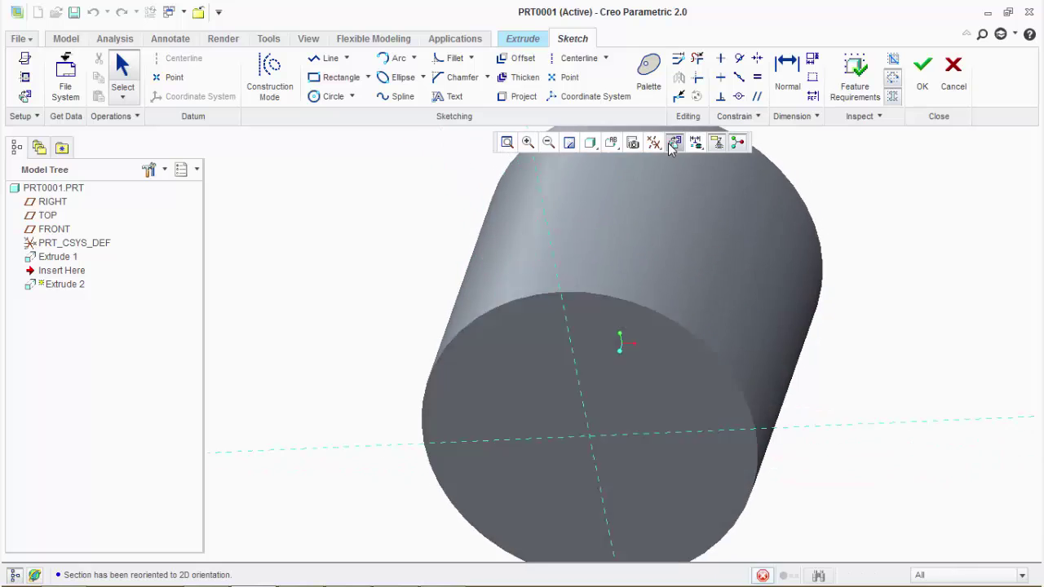
Step: Draw a circle centred on the origin and finish the sketch to preview the extrusion
left_click(321, 97)
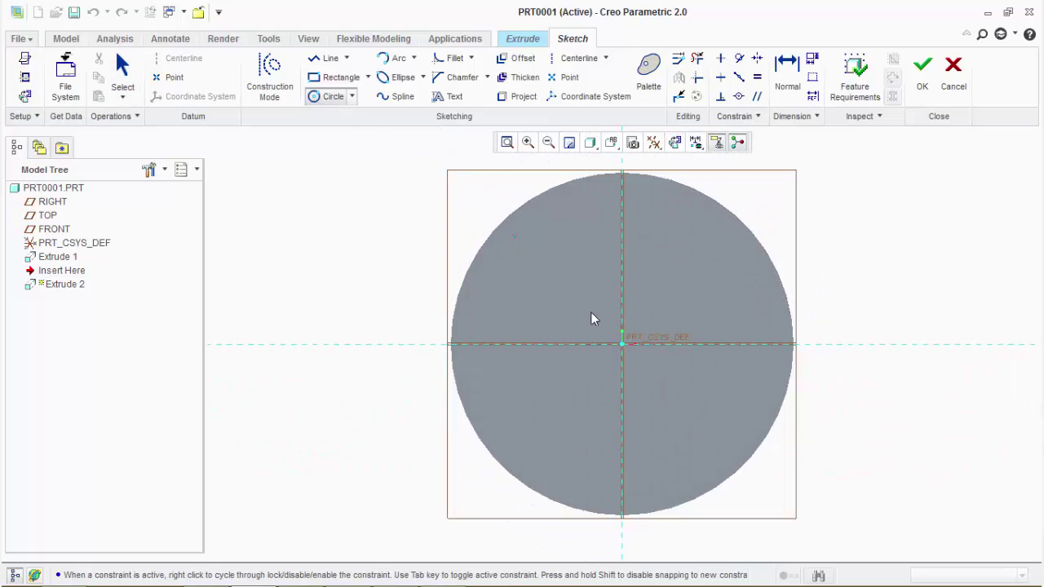
left_click(673, 253)
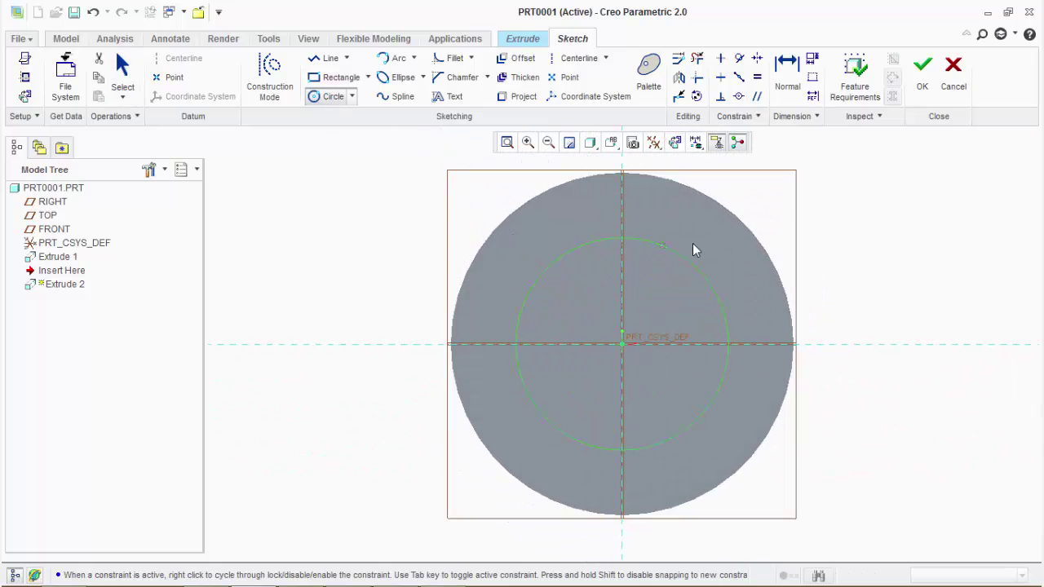
left_click(920, 90)
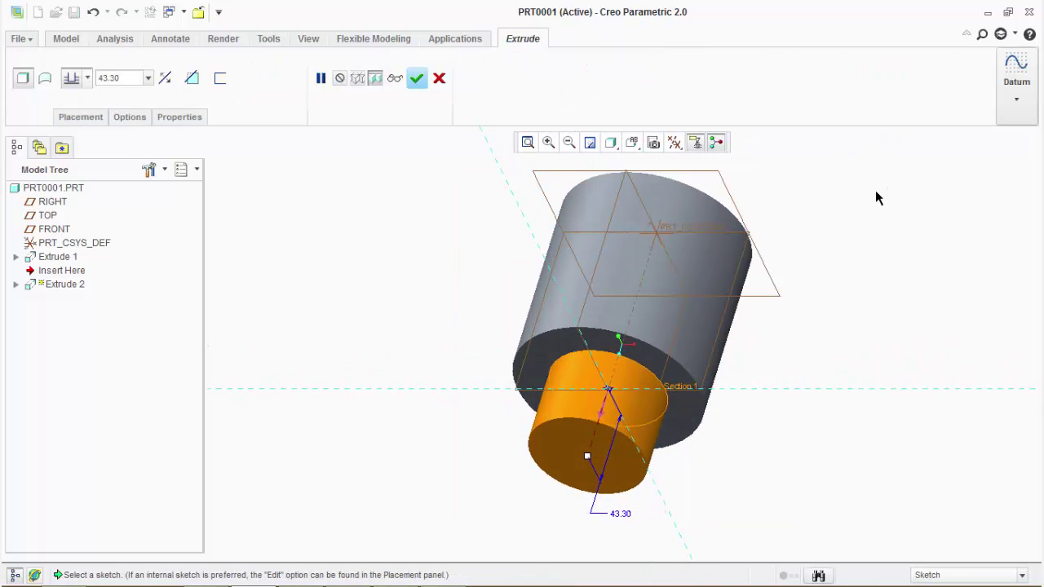
Step: Make Extrude 2 remove material and drag its cut depth into the cylinder
left_click(192, 79)
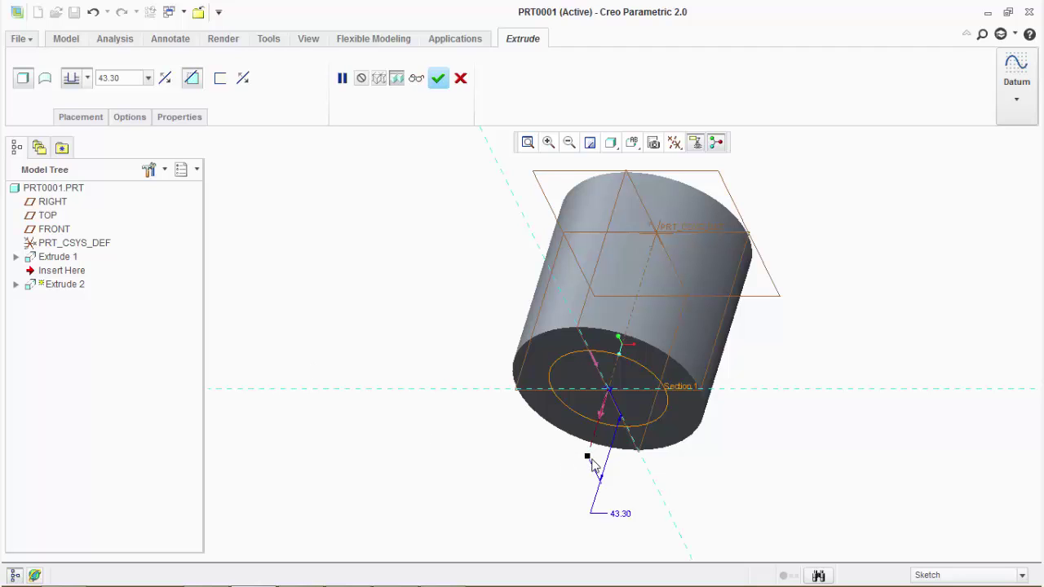
left_click_drag(588, 458, 637, 351)
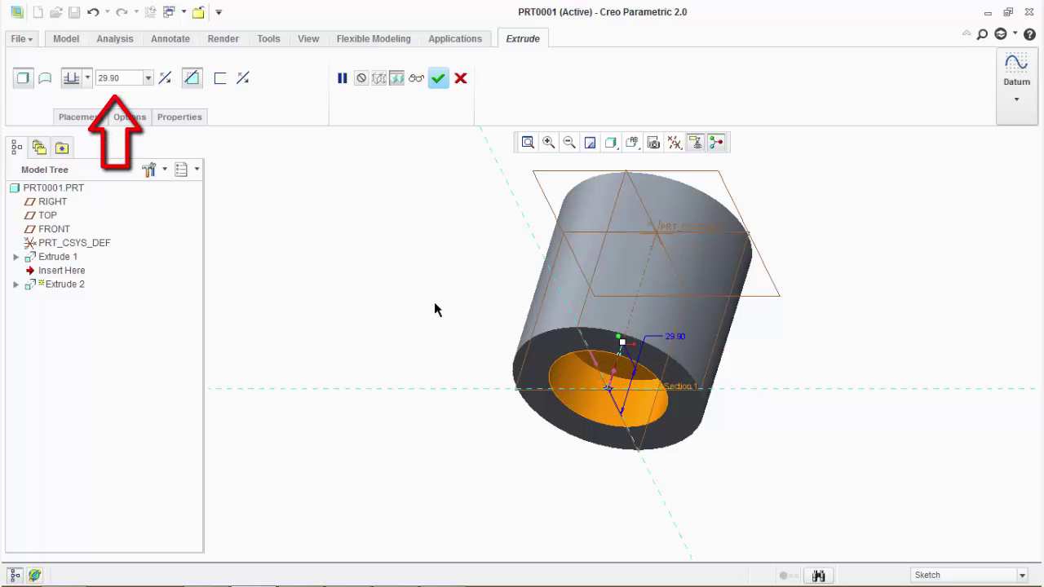
left_click(166, 79)
left_click(166, 79)
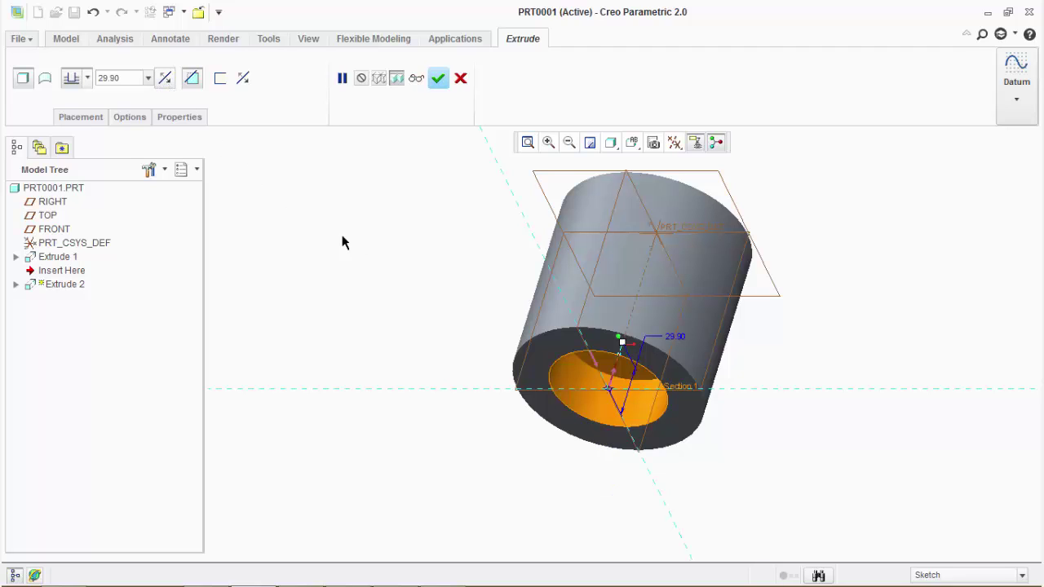
Step: Flip the cut side back and forth, deepen it, and enter a depth of 35
left_click(614, 377)
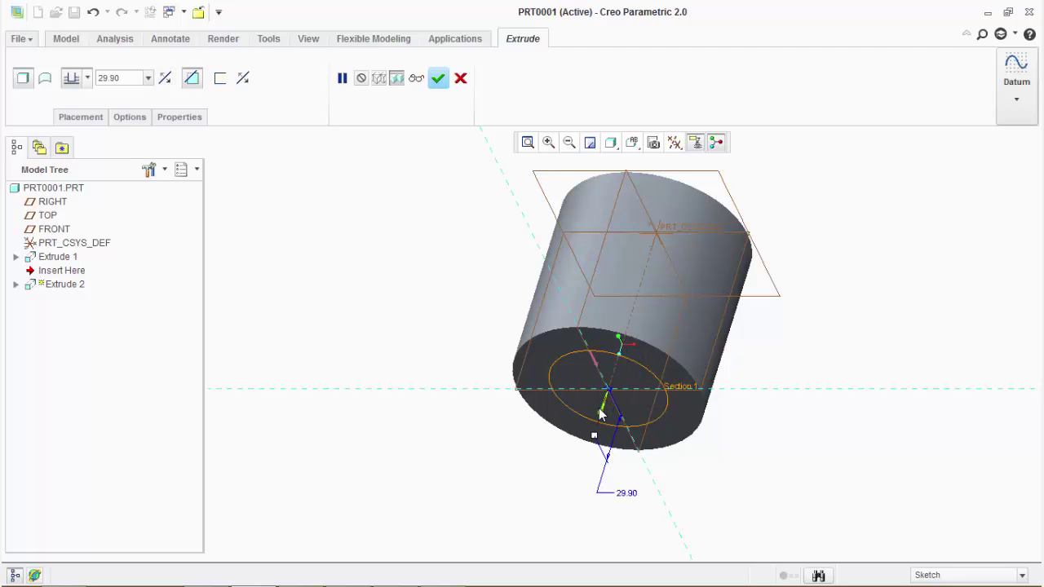
left_click(603, 411)
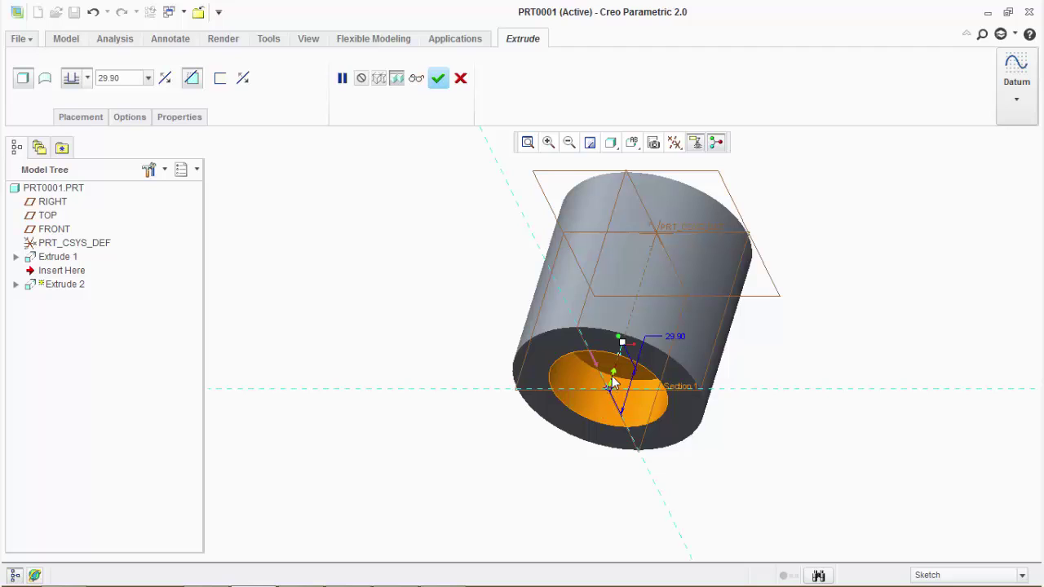
left_click(612, 379)
left_click(603, 411)
left_click_drag(621, 343, 640, 286)
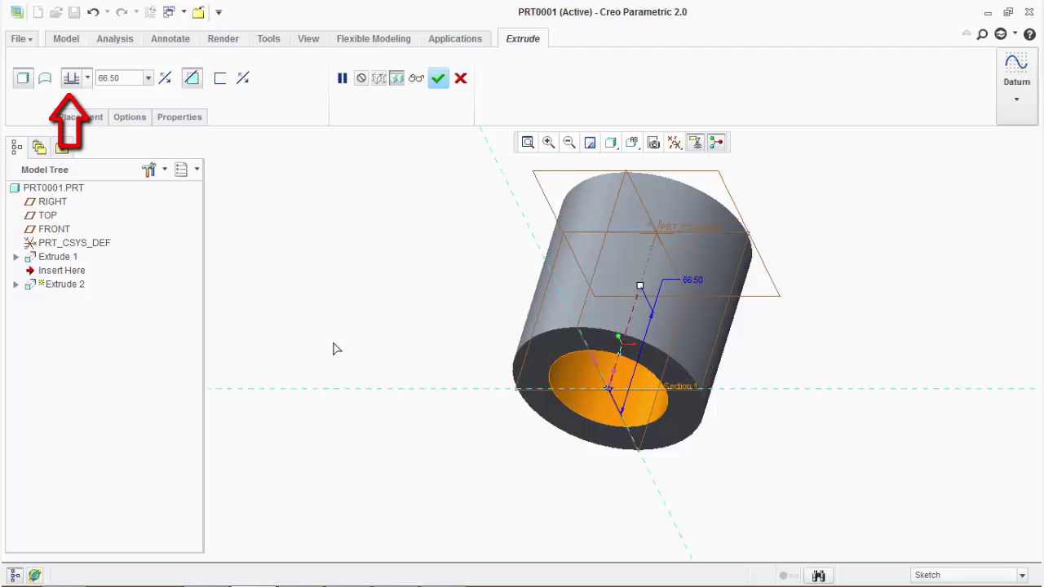
double_click(119, 79)
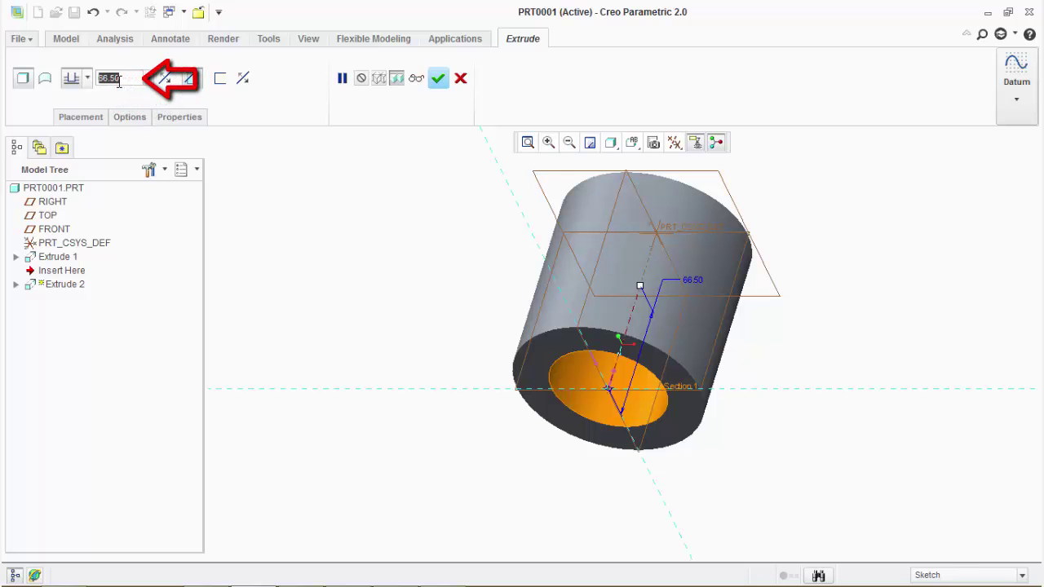
type("35")
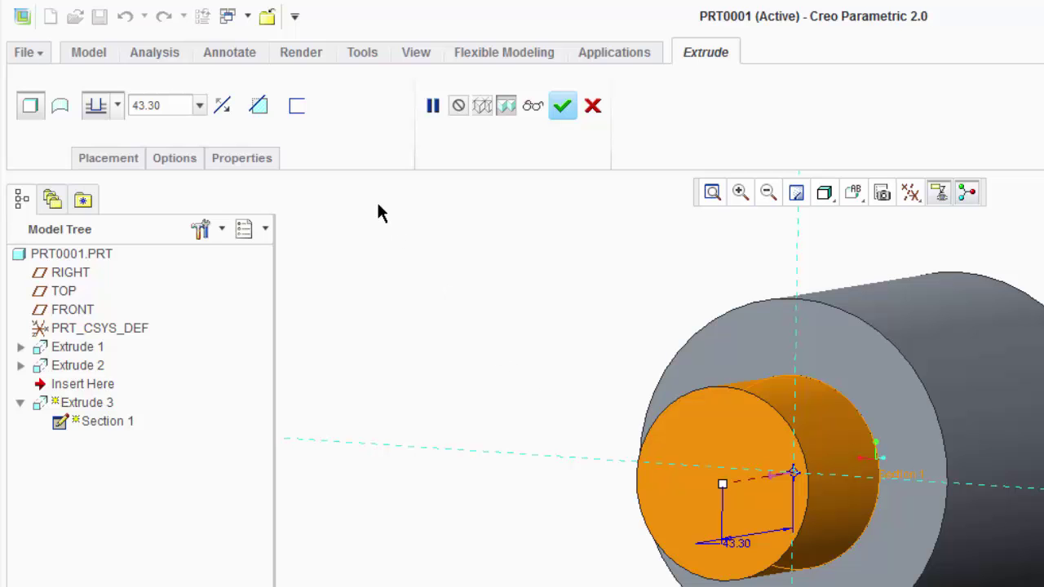
Step: Make the extrusion thin-walled with 5 thickness, viewing the part from FRONT
left_click(296, 105)
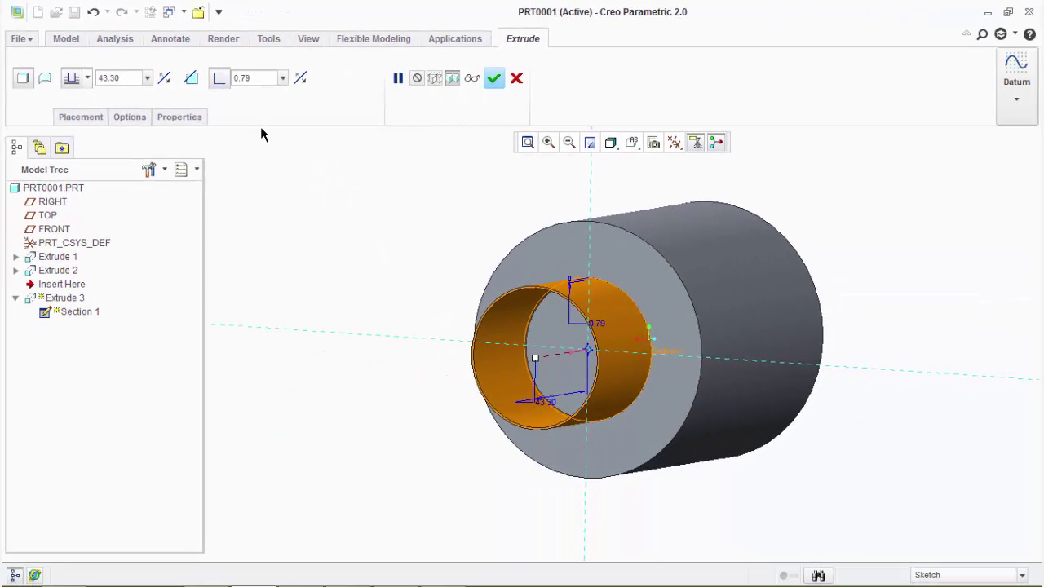
left_click(633, 144)
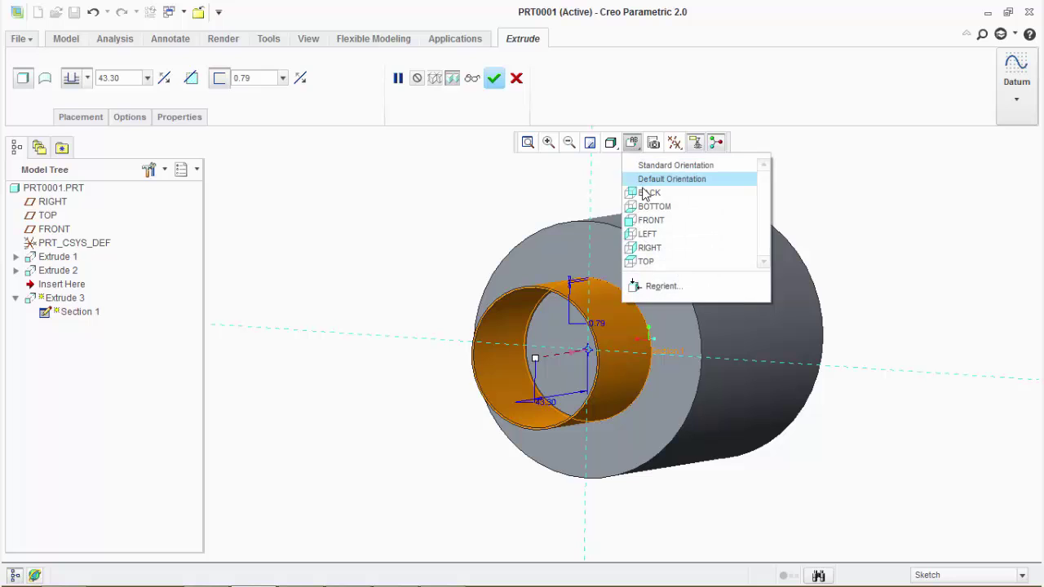
left_click(644, 196)
left_click(528, 143)
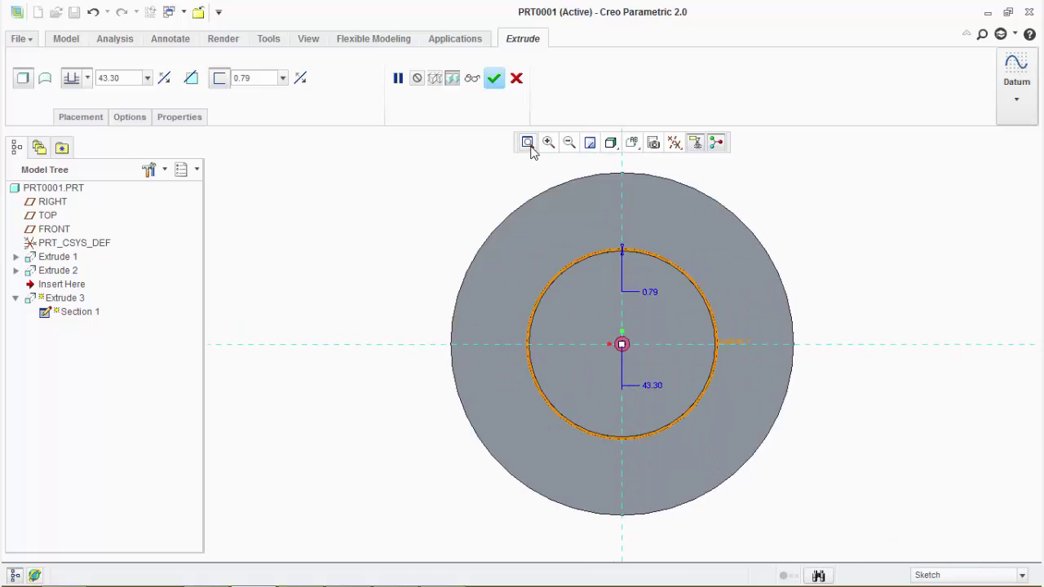
double_click(258, 79)
type("5")
key("Return")
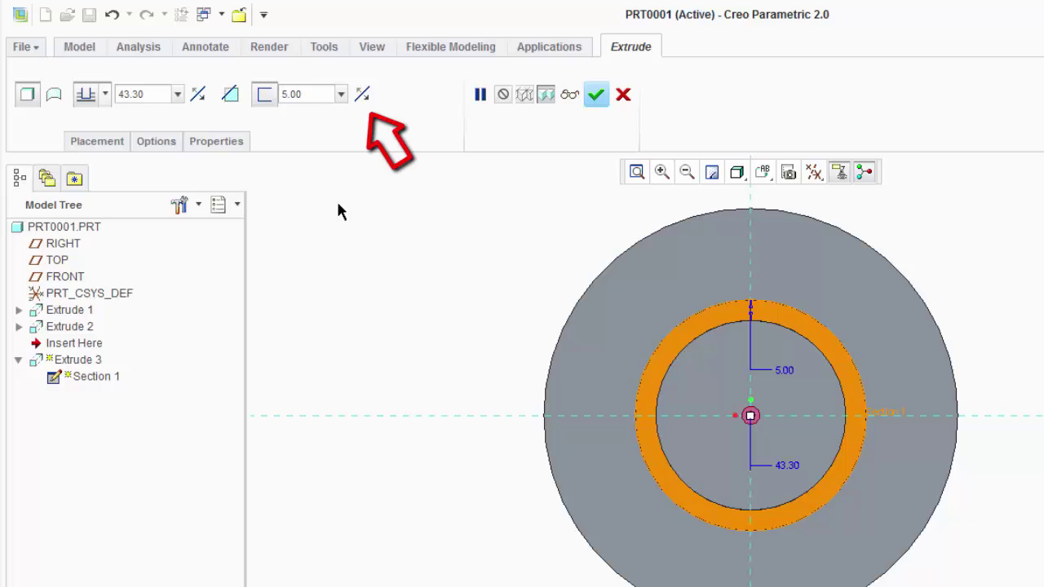
Step: Cycle the extrude direction back to its original side and complete Extrude 3
left_click(362, 94)
left_click(362, 95)
left_click(363, 95)
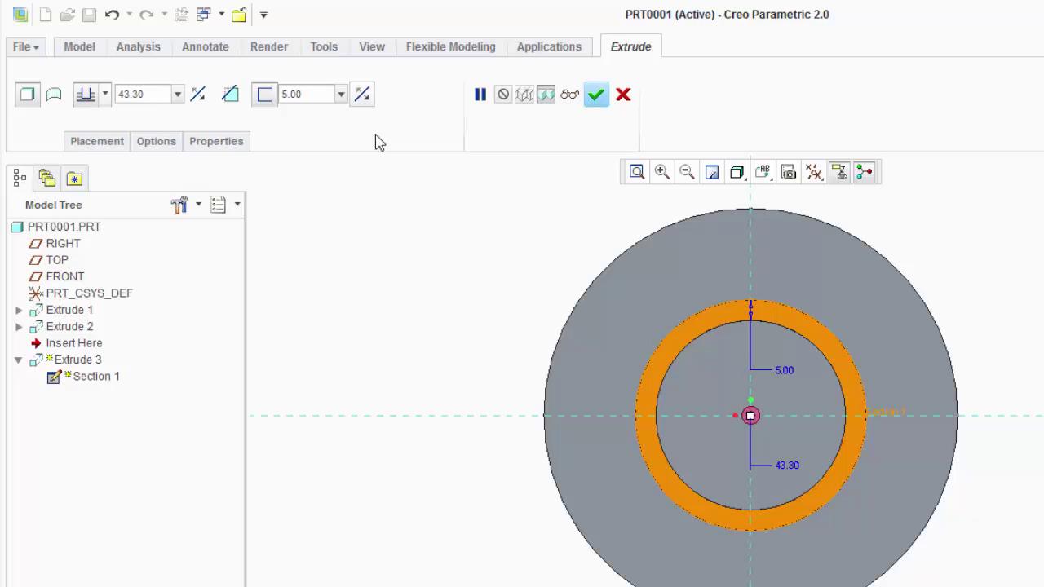
left_click(105, 95)
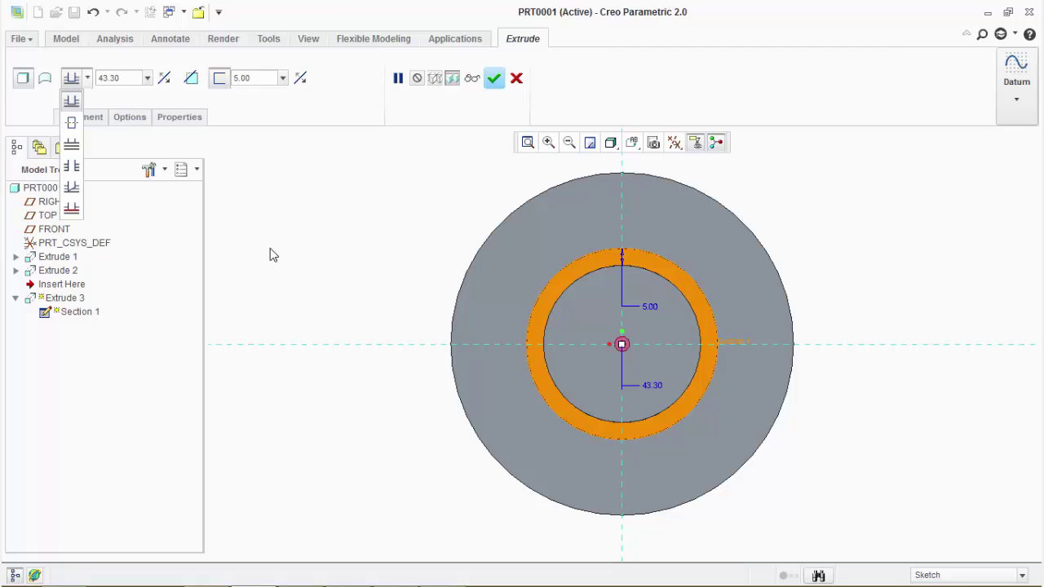
left_click(494, 91)
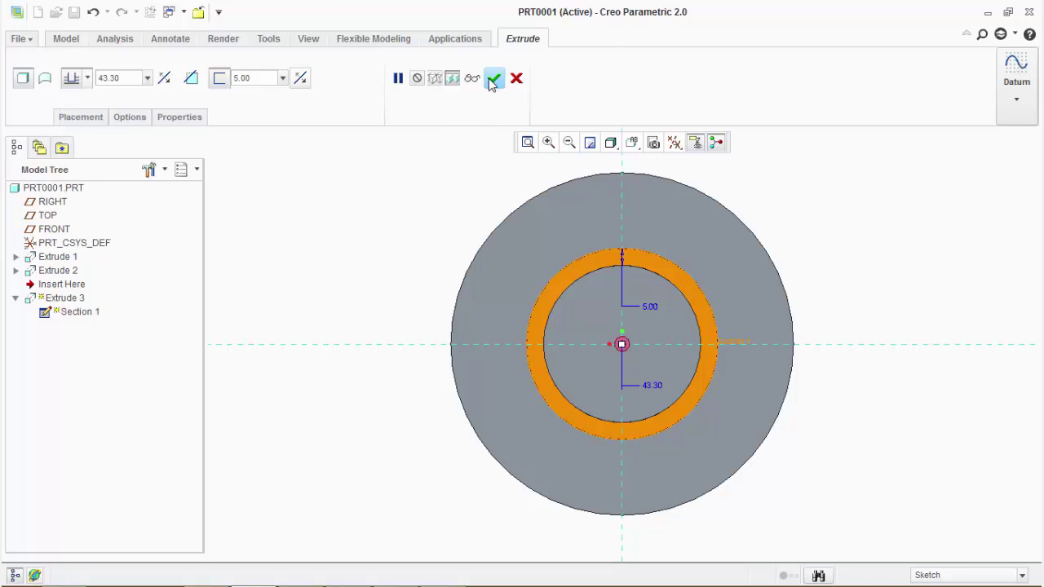
left_click(493, 79)
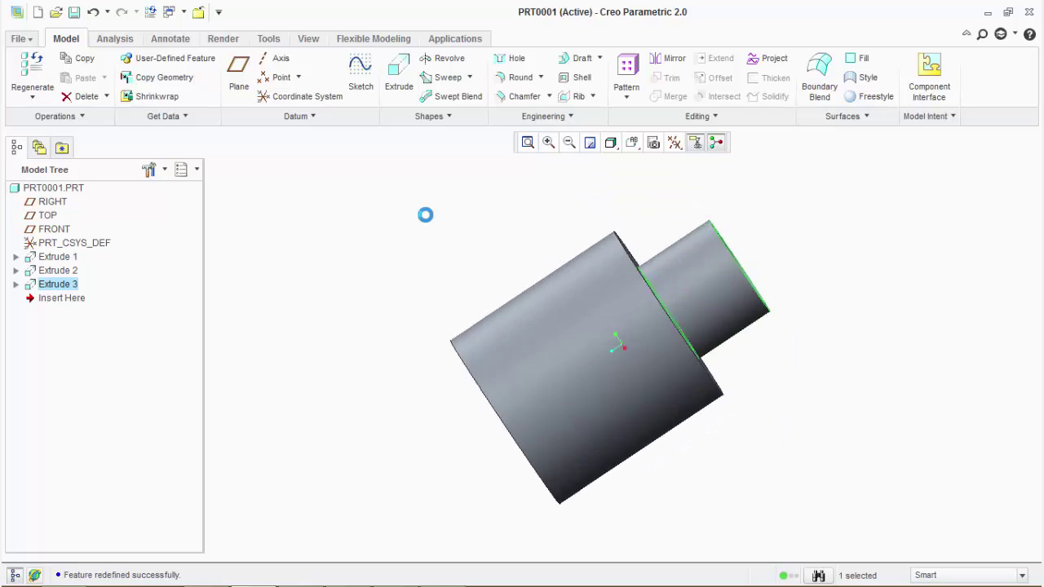